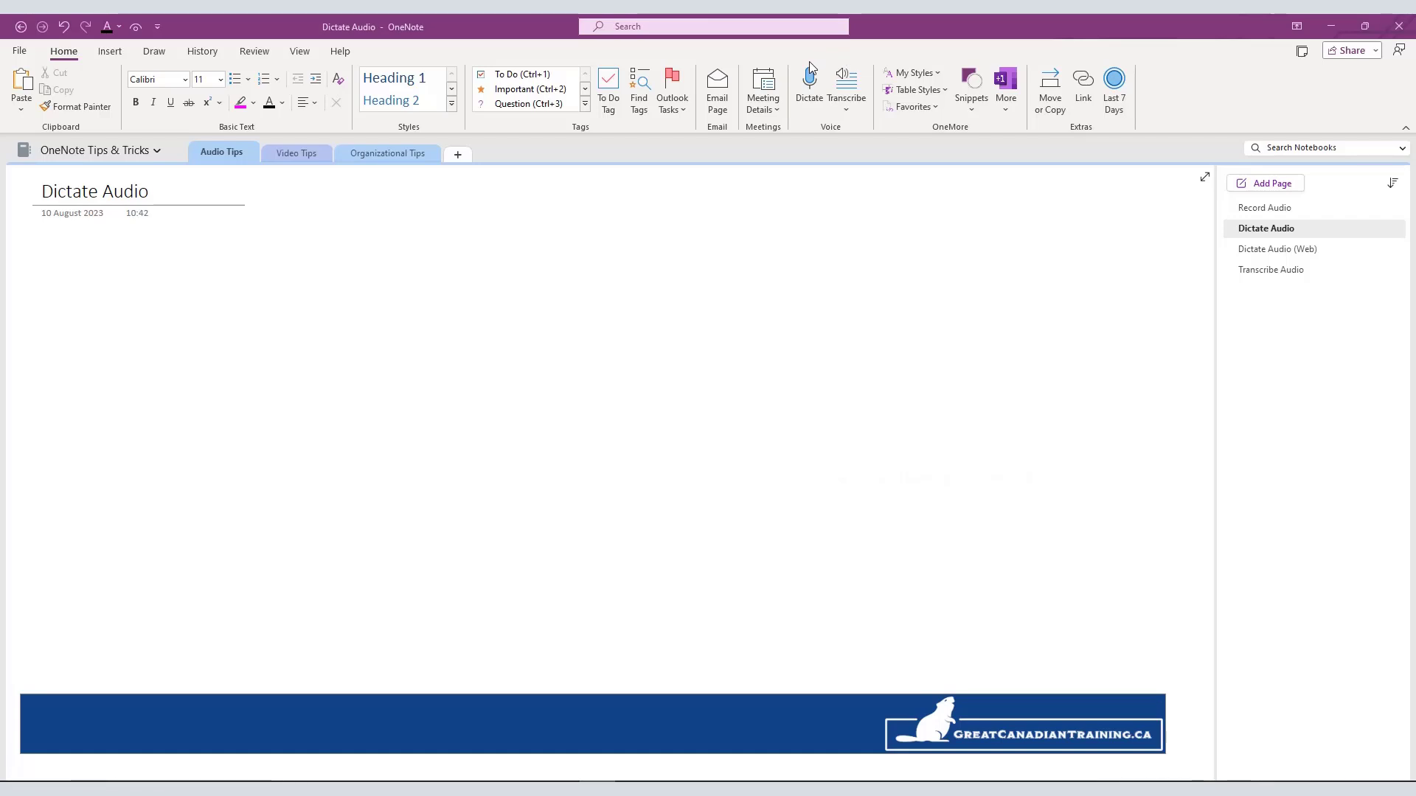
# Step: Dictate the reminder, agenda-notes and PowerPoint-notes action items onto the Dictate Audio page
pyautogui.click(808, 82)
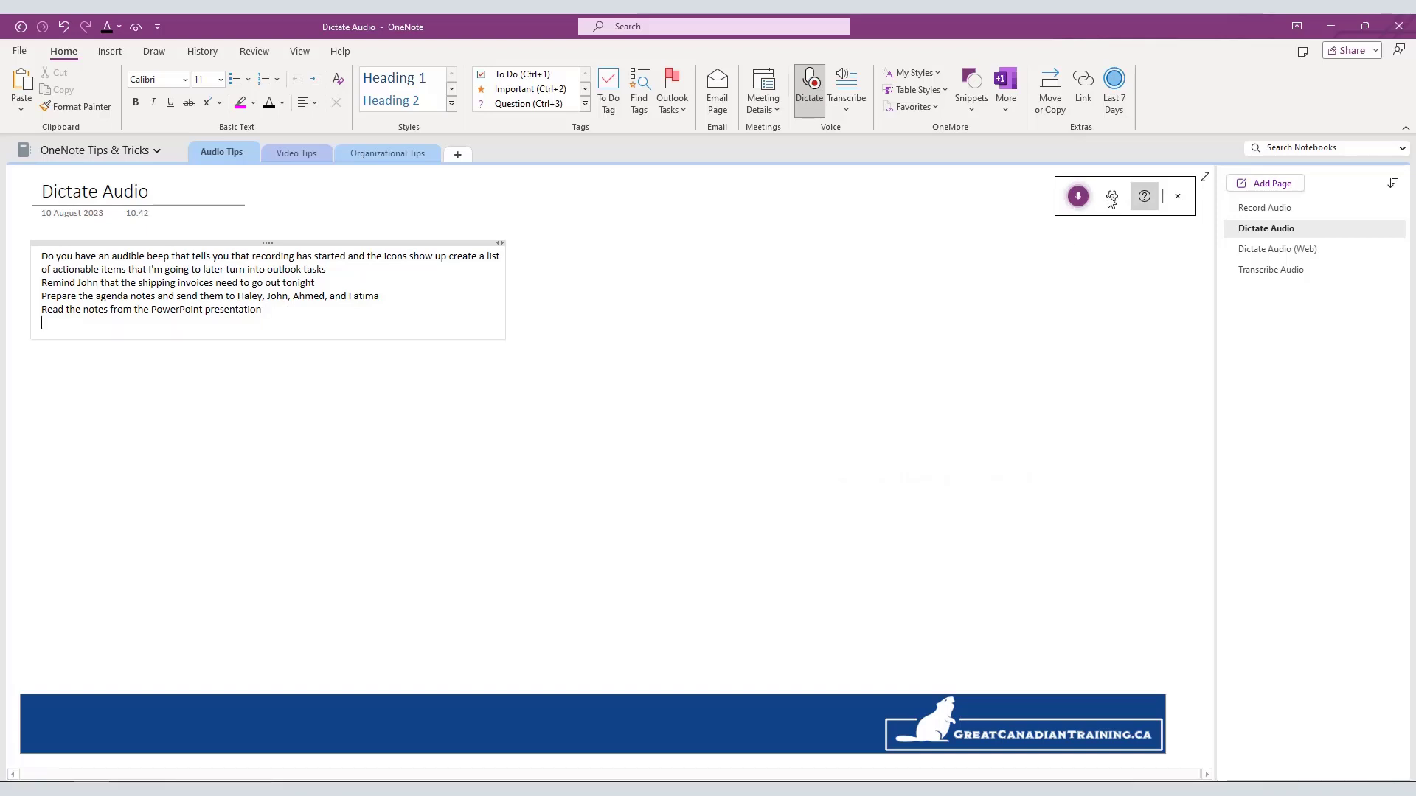
# Step: Stop dictation from the dictation toolbar, keeping the five dictated action items
pyautogui.click(1079, 199)
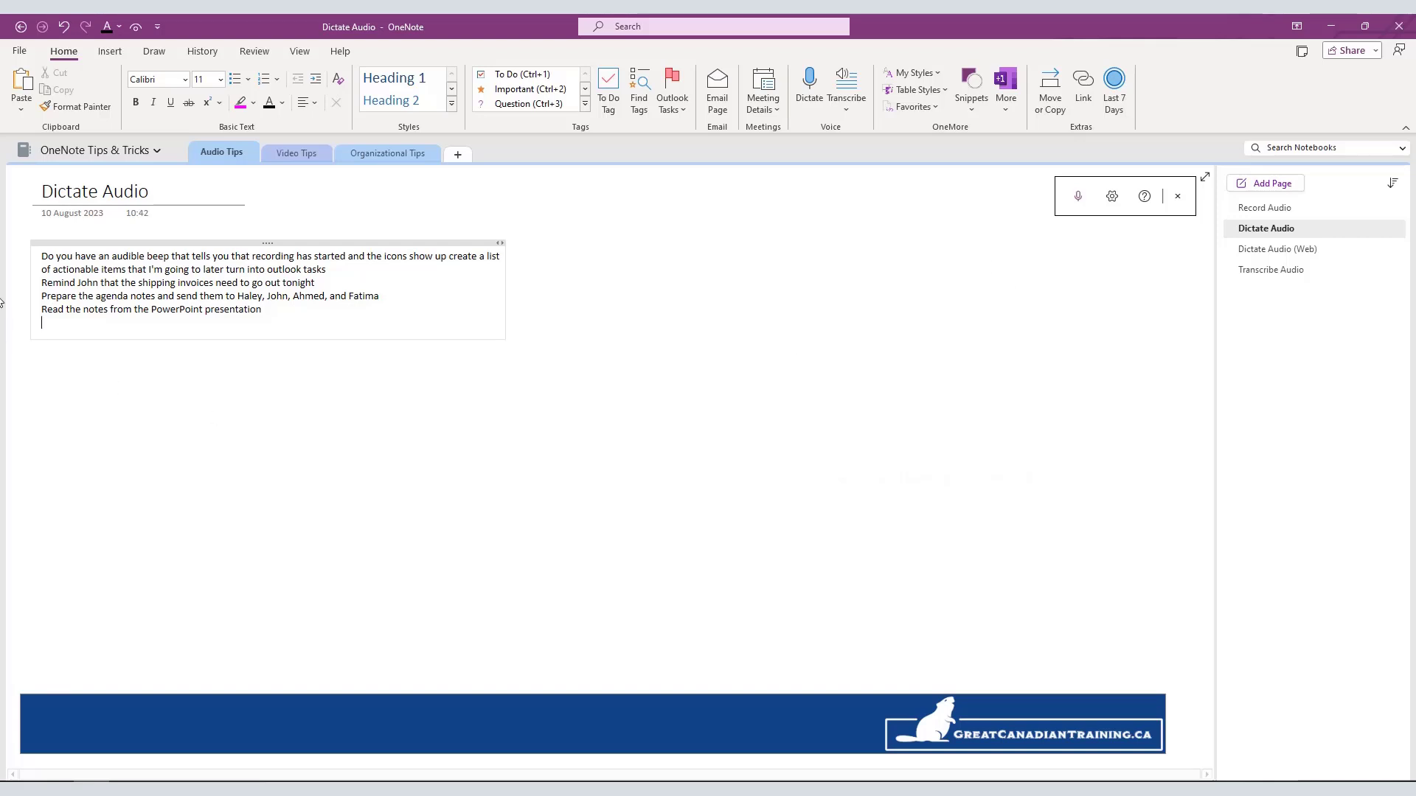
pyautogui.moveTo(221, 281)
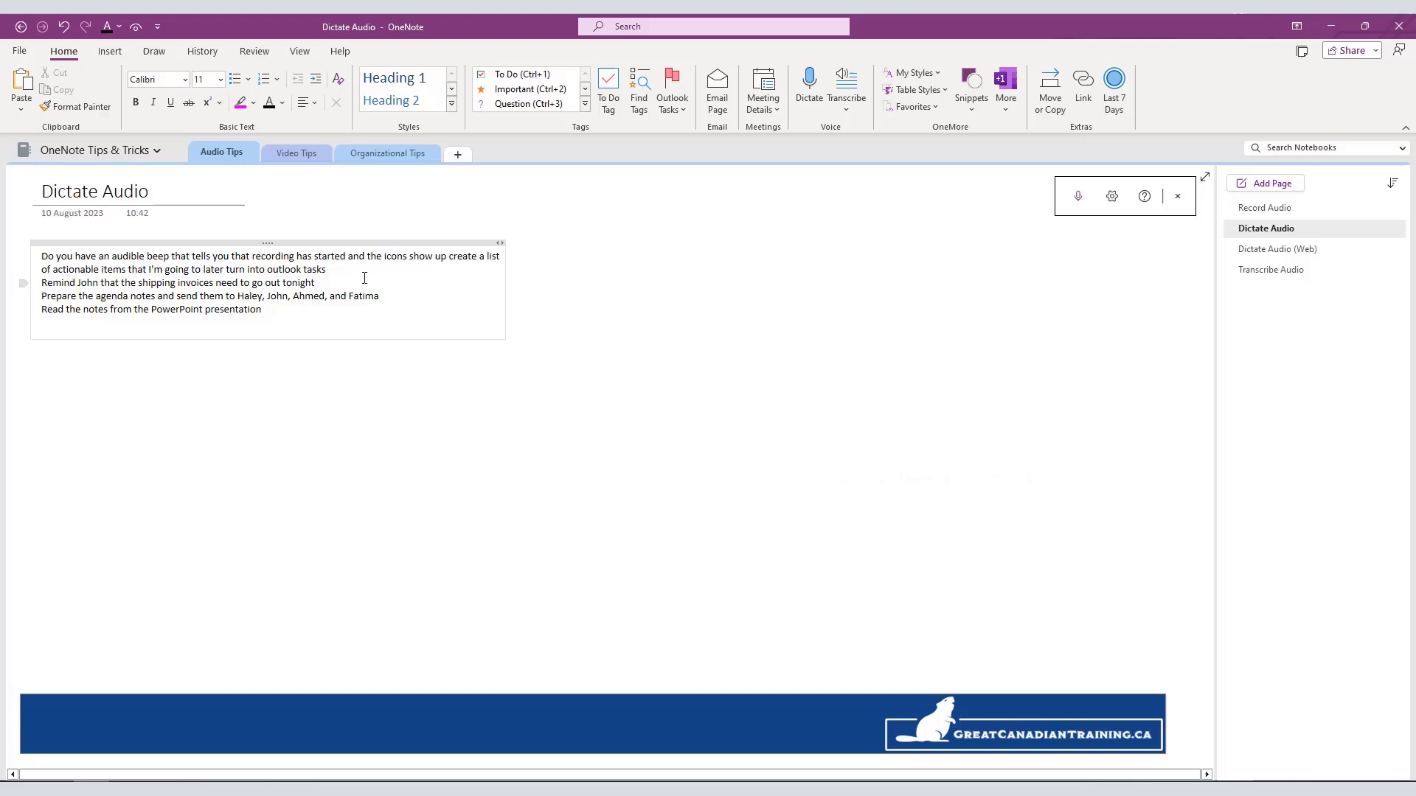
# Step: Flag the Remind John, Prepare the agenda notes and Read the notes lines as Outlook tasks with due dates
pyautogui.click(678, 110)
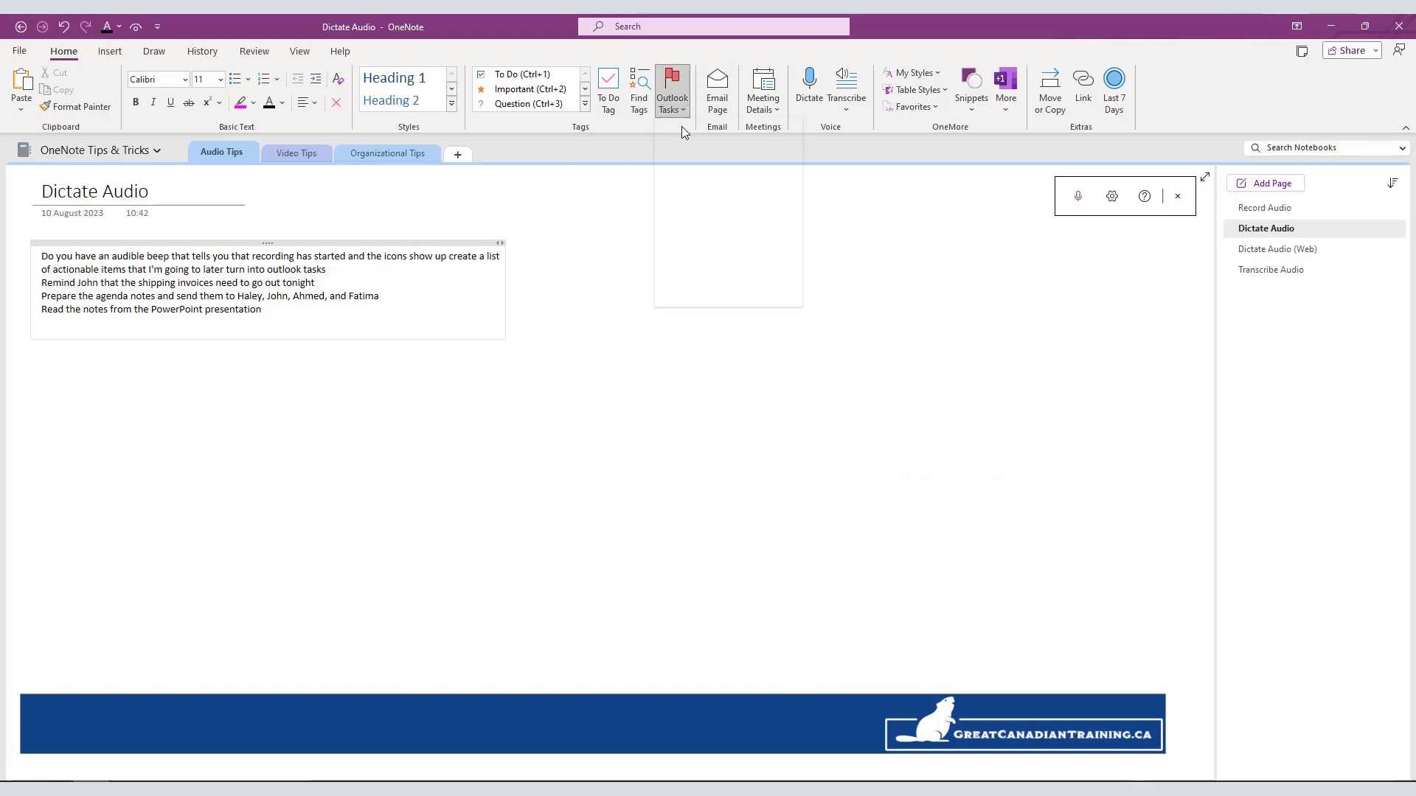
pyautogui.click(697, 129)
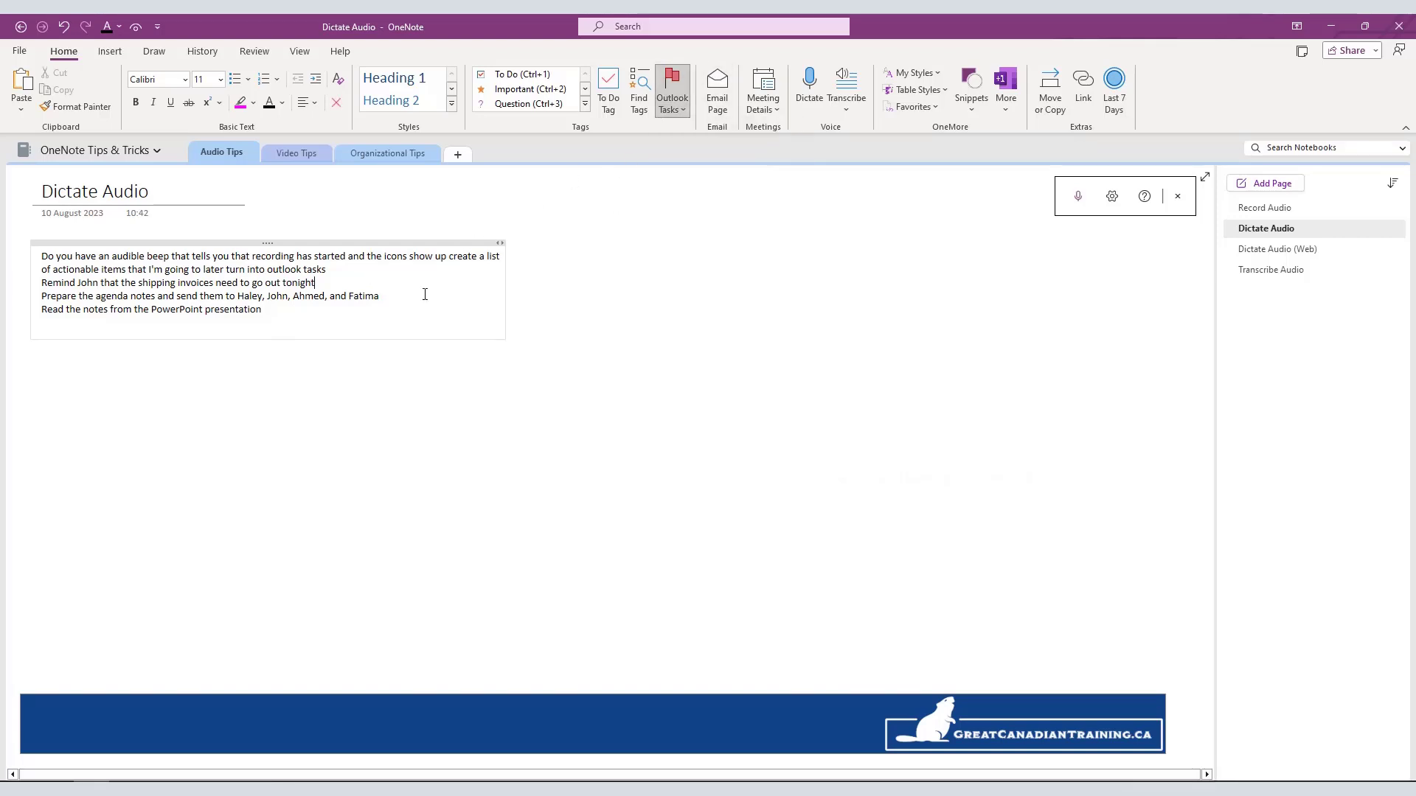
pyautogui.click(669, 110)
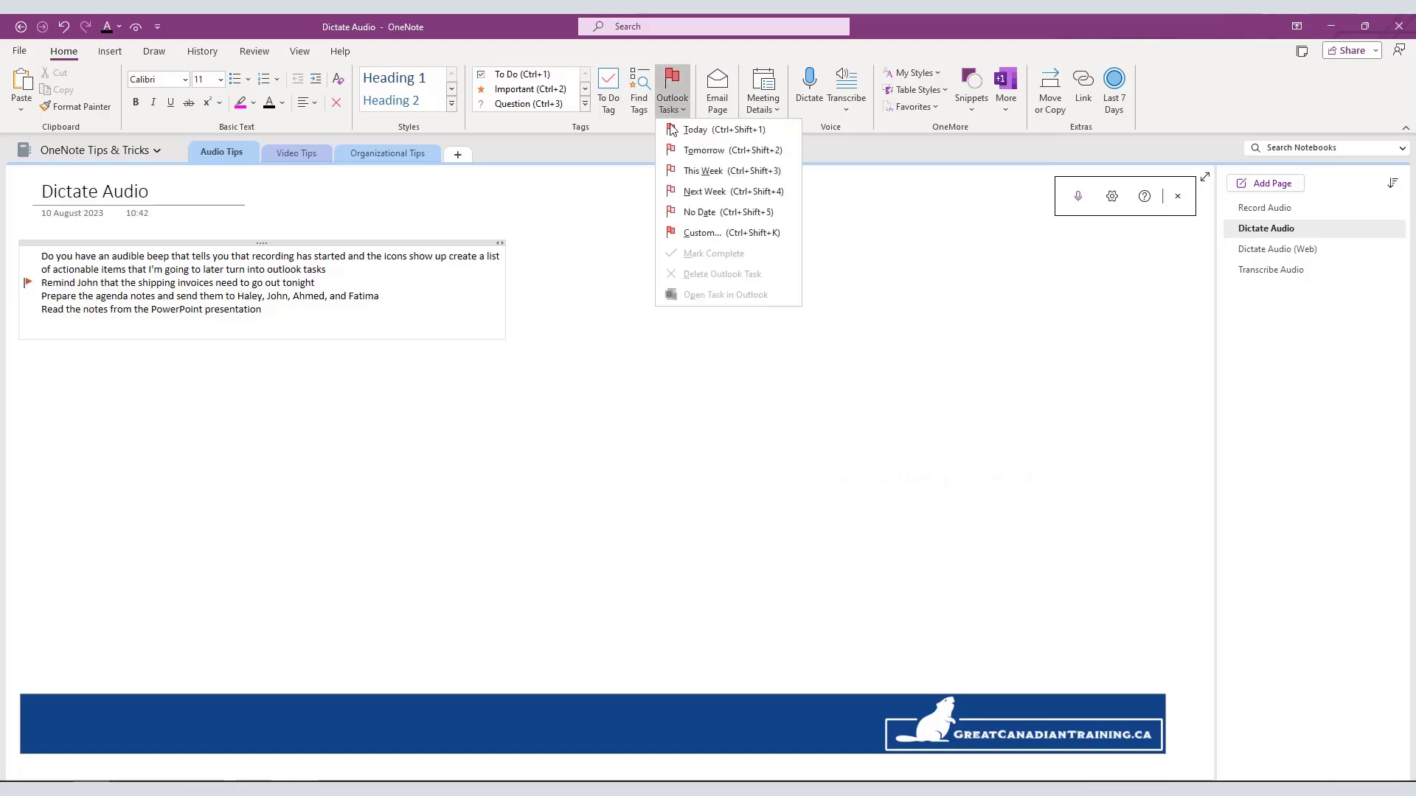
pyautogui.click(697, 129)
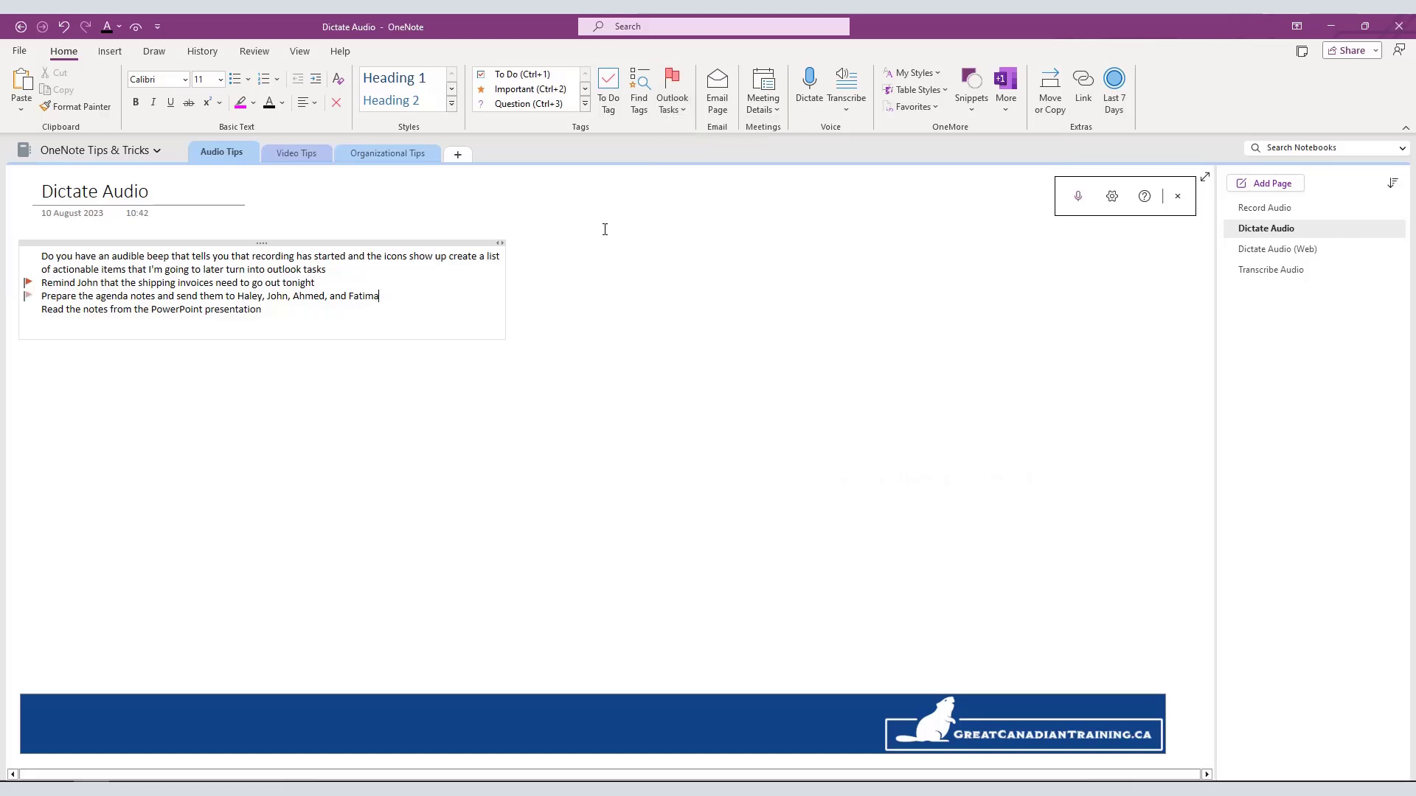
pyautogui.click(671, 105)
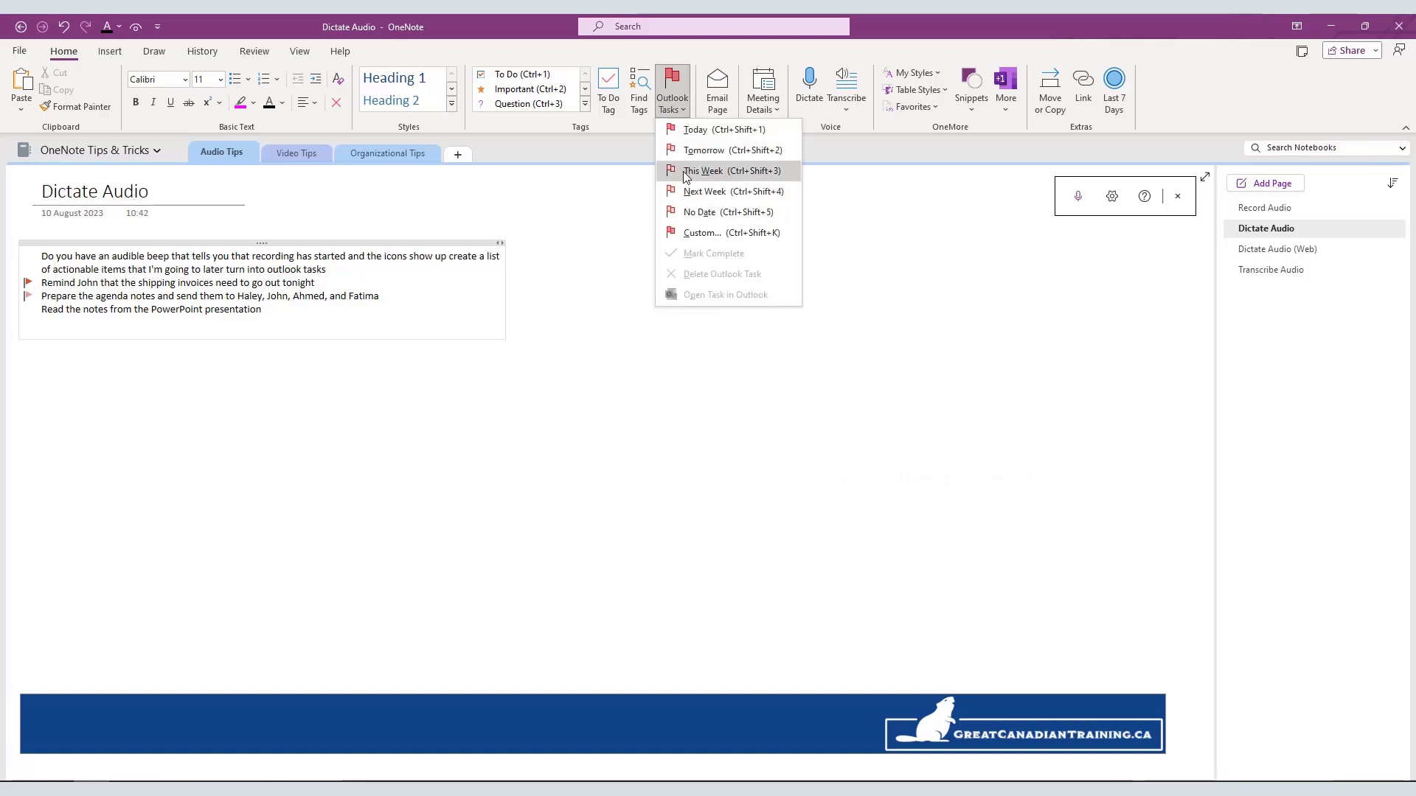
pyautogui.click(684, 173)
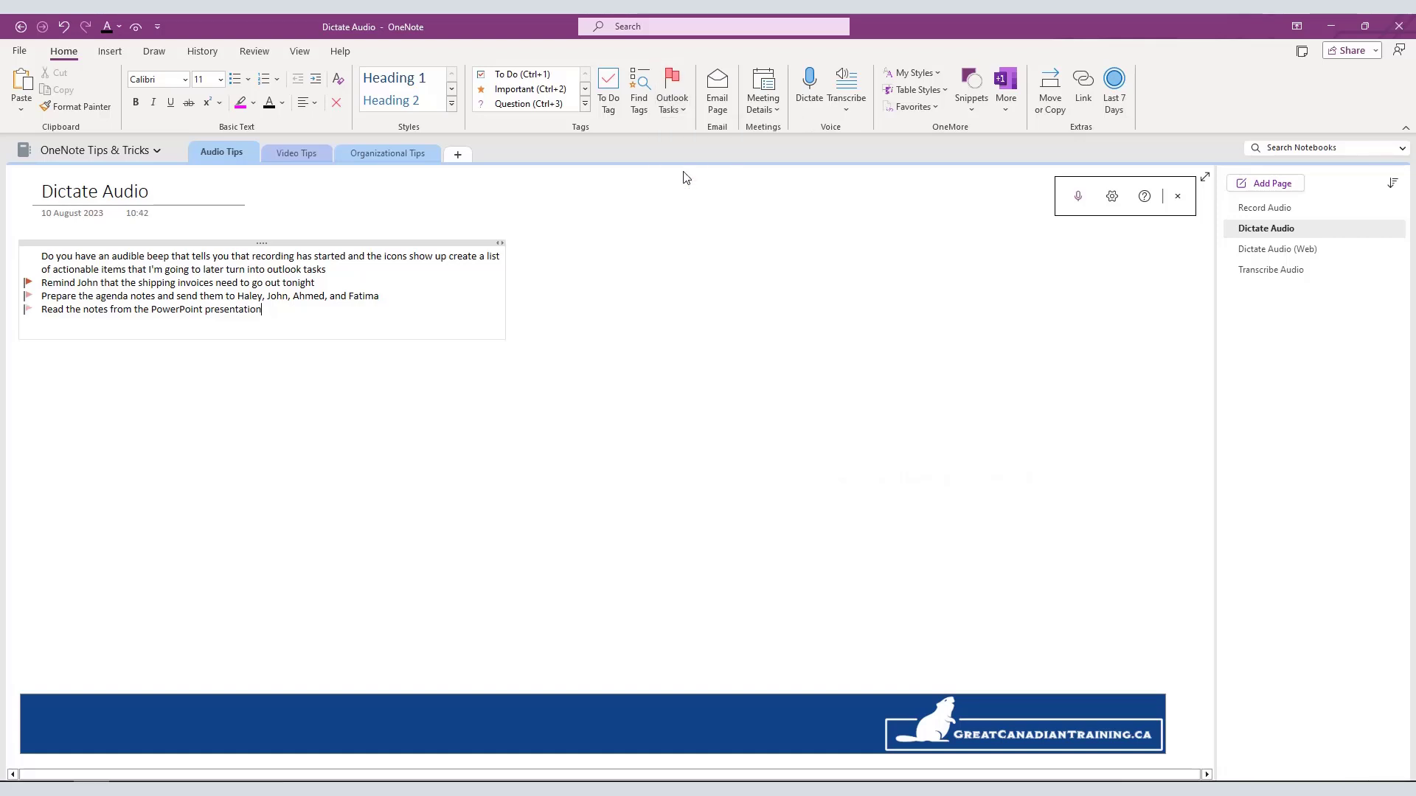
pyautogui.click(1113, 198)
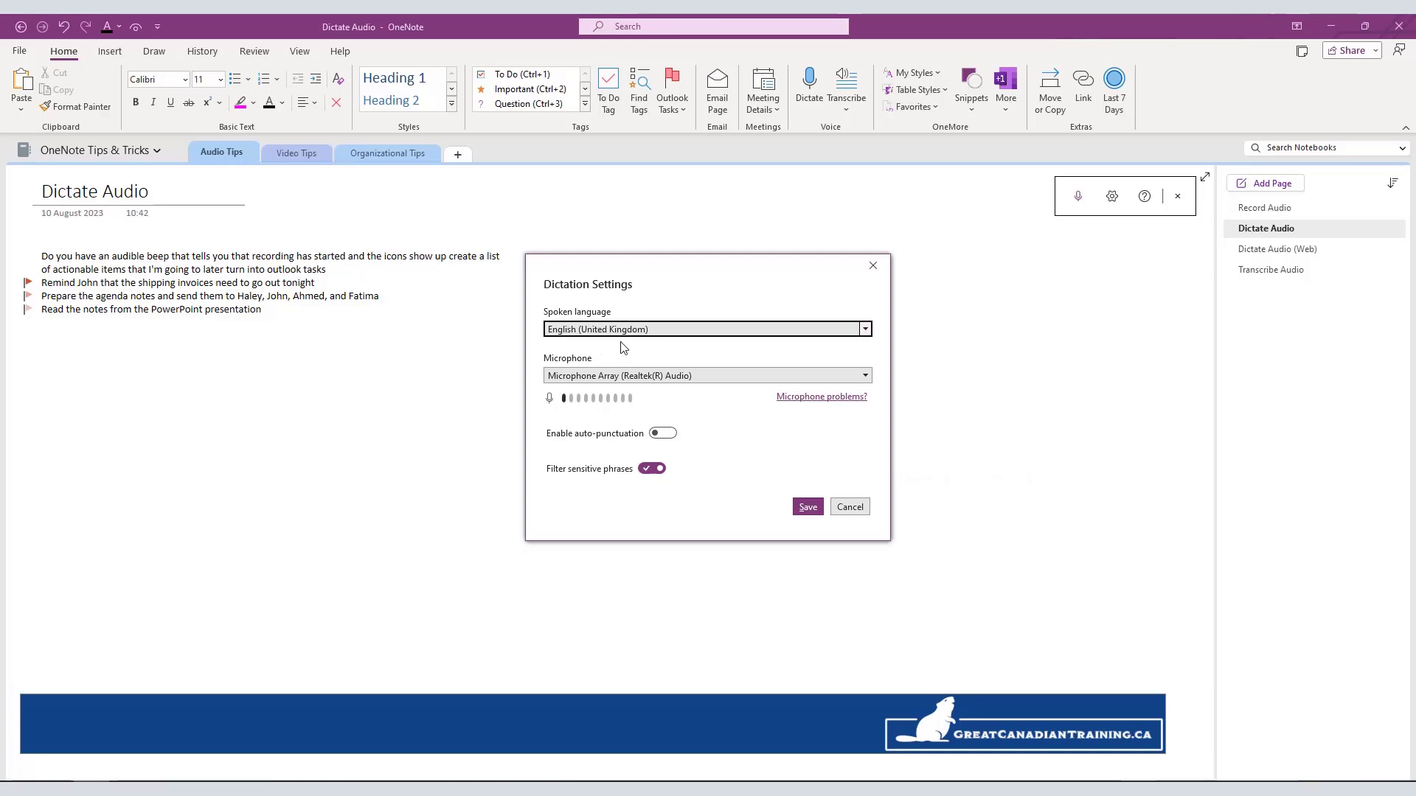
pyautogui.click(851, 507)
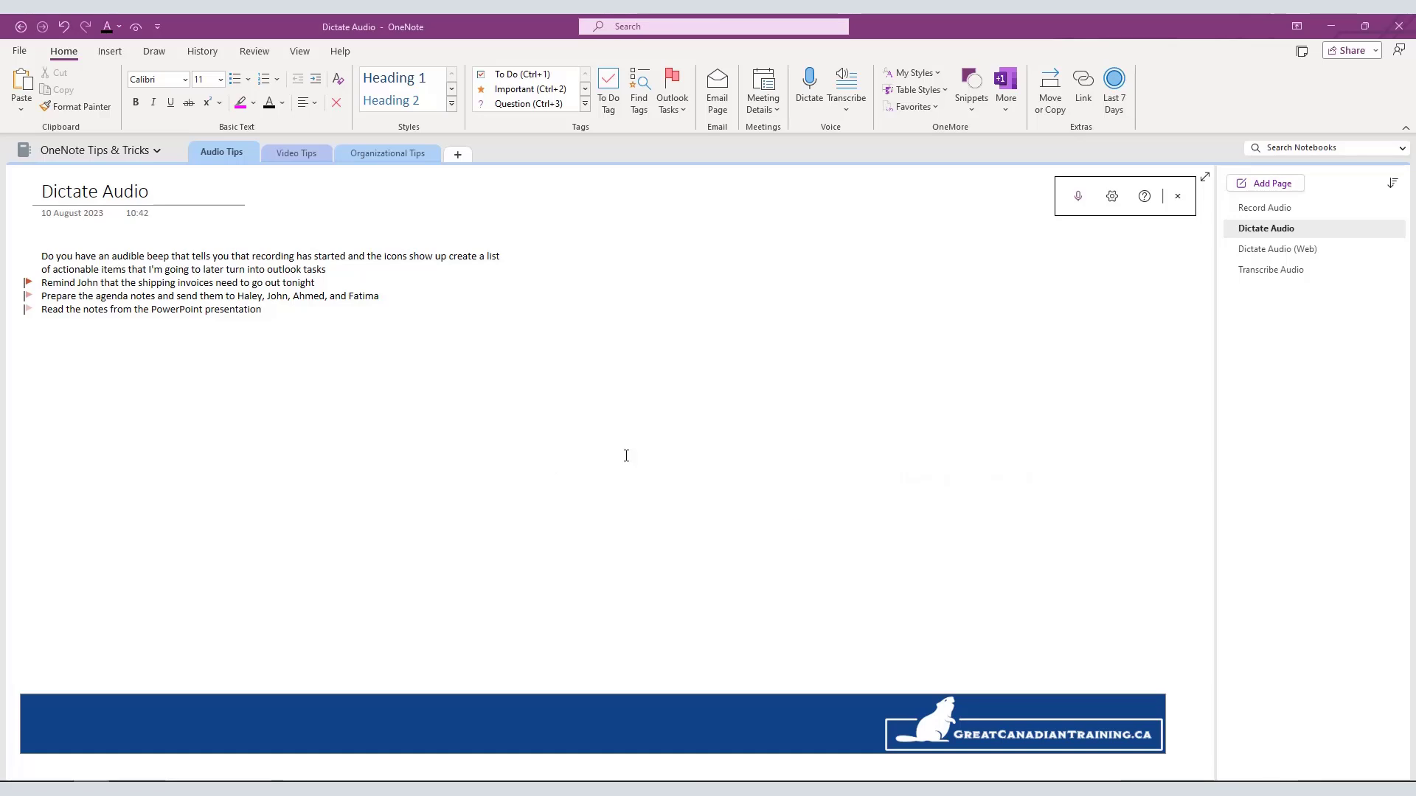
pyautogui.click(345, 337)
pyautogui.moveTo(333, 296)
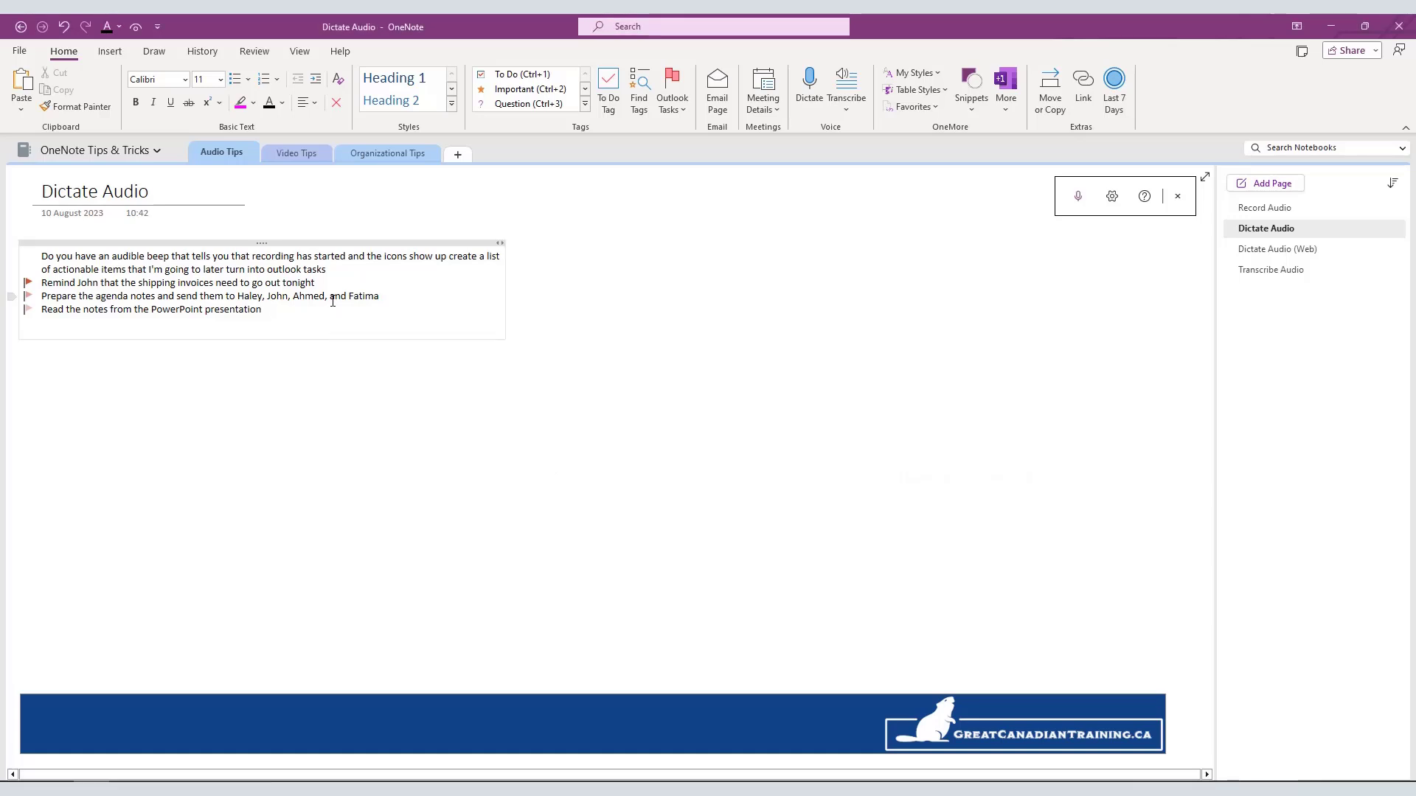